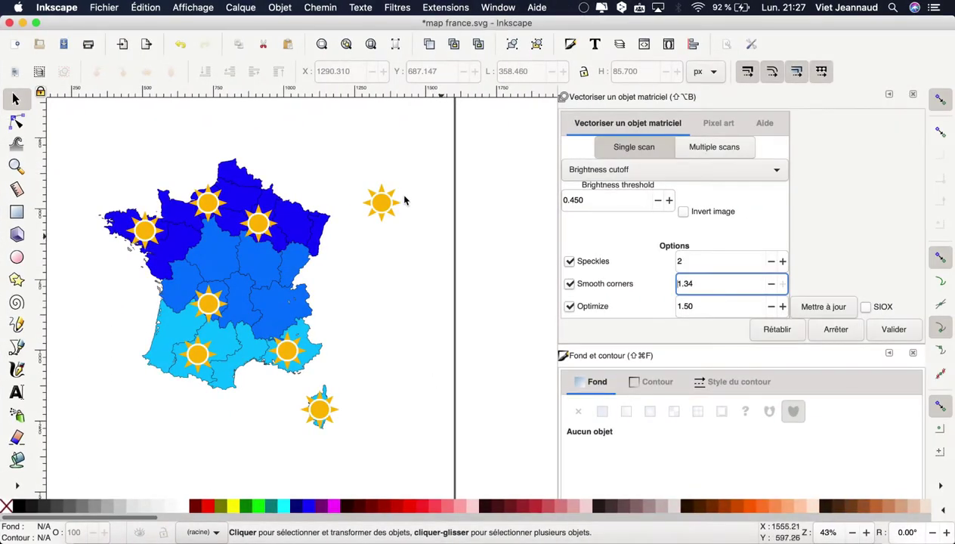
Step: Draw an orange rectangle, about 106.589 by 29.126 mm, to the right of the France map
{"action": "left_click", "coordinate": [16, 212]}
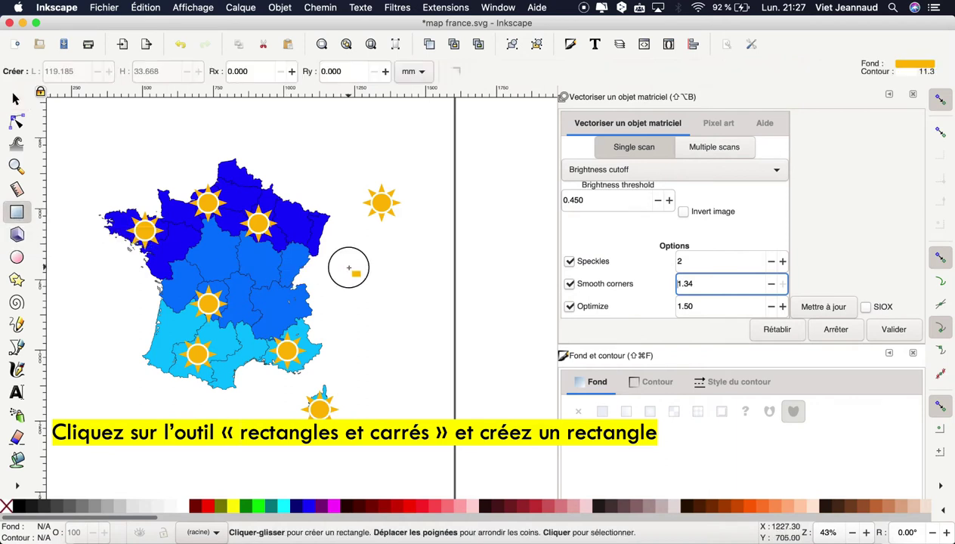
{"action": "left_click_drag", "start_coordinate": [350, 269], "coordinate": [463, 297]}
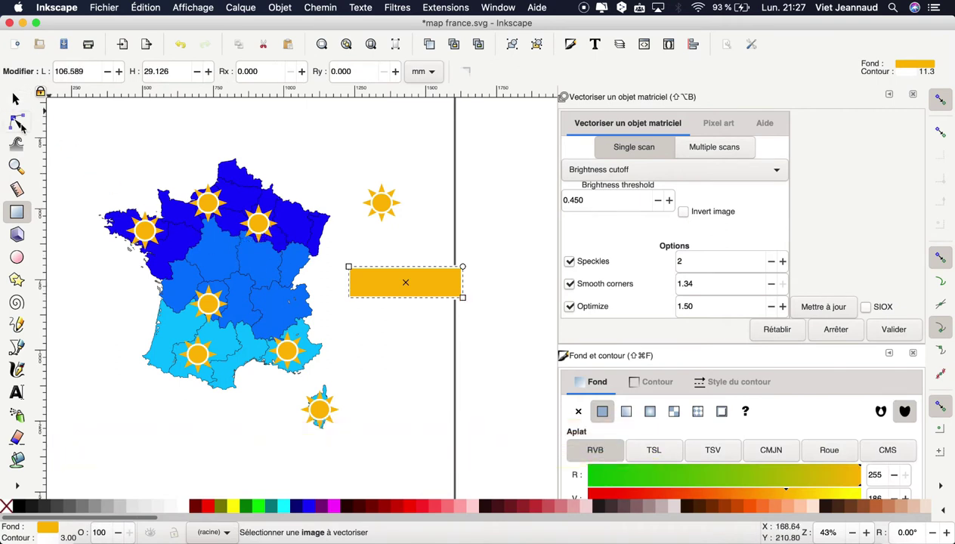
Step: Narrow the orange rectangle and fully round its corners into a pill shape
{"action": "left_click", "coordinate": [18, 122]}
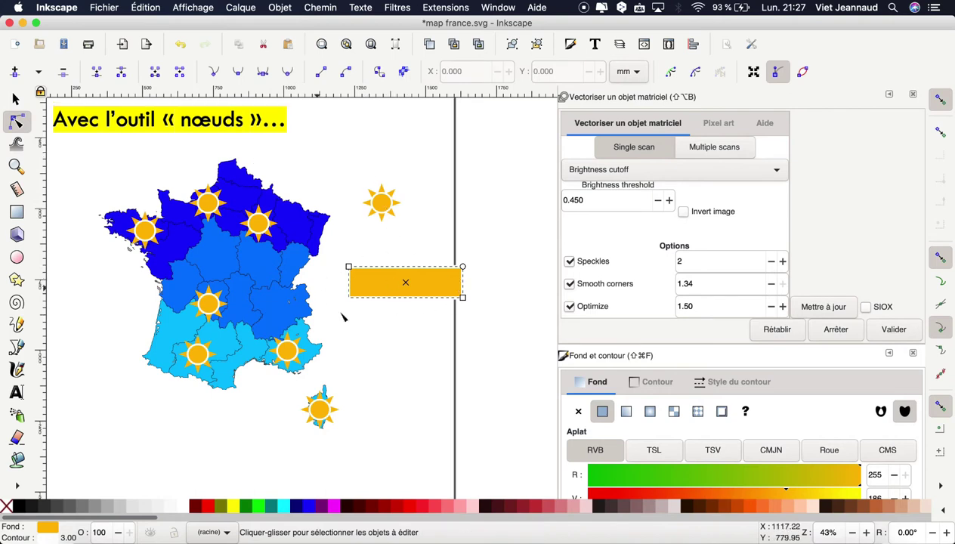
{"action": "scroll", "coordinate": [444, 327], "scroll_direction": "up", "scroll_amount": 1}
{"action": "scroll", "coordinate": [443, 328], "scroll_direction": "up", "scroll_amount": 2}
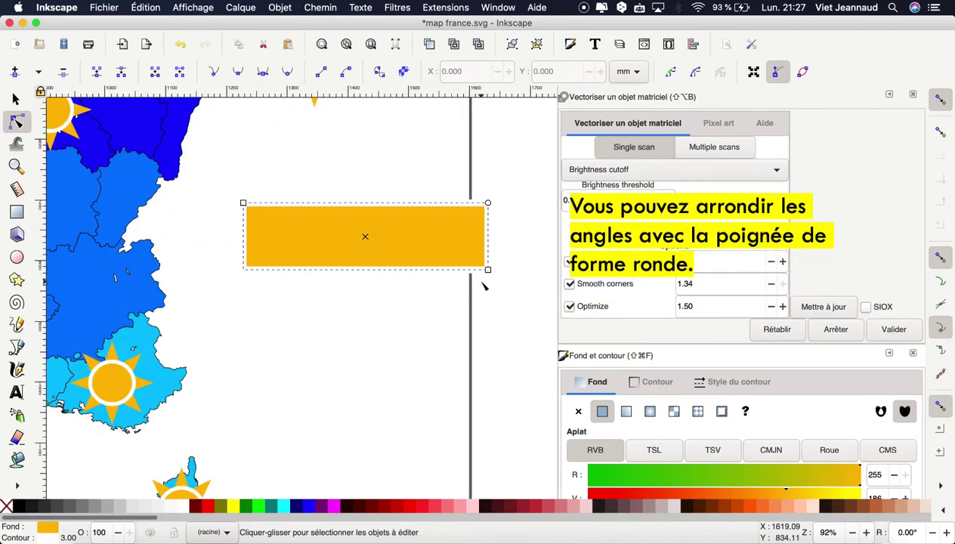
{"action": "mouse_move", "coordinate": [487, 270]}
{"action": "left_mouse_down"}
{"action": "mouse_move", "coordinate": [443, 269]}
{"action": "mouse_move", "coordinate": [454, 282]}
{"action": "mouse_move", "coordinate": [441, 265]}
{"action": "left_mouse_up"}
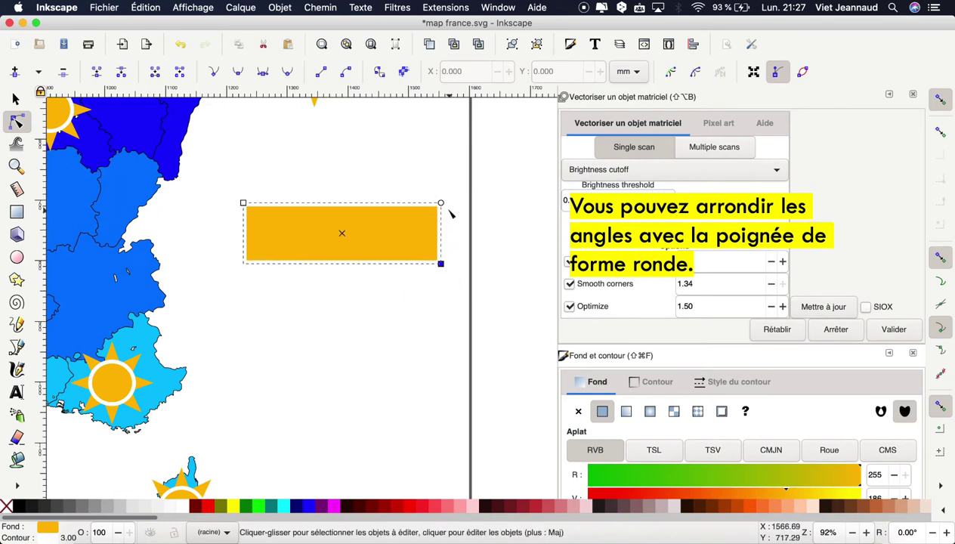
{"action": "left_click_drag", "start_coordinate": [442, 205], "coordinate": [455, 256]}
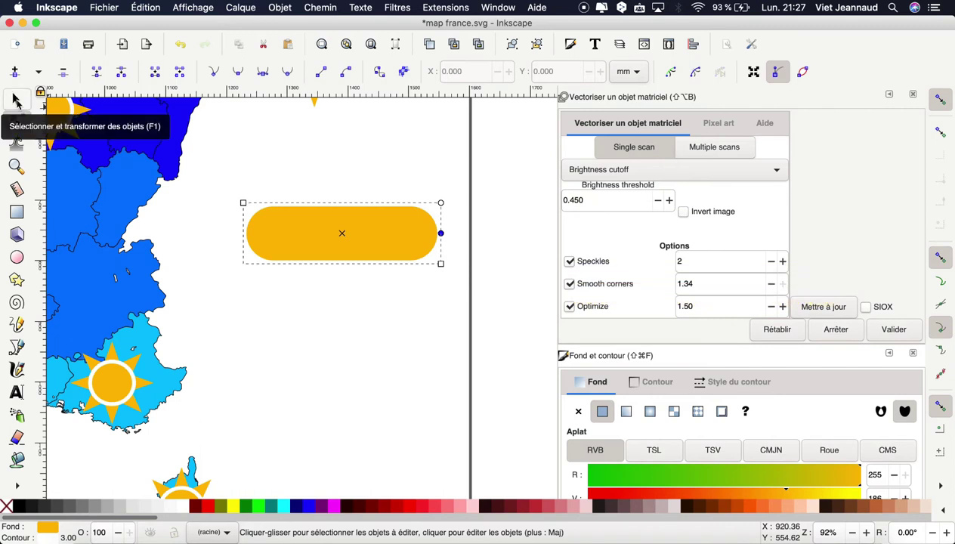
{"action": "left_click", "coordinate": [16, 99]}
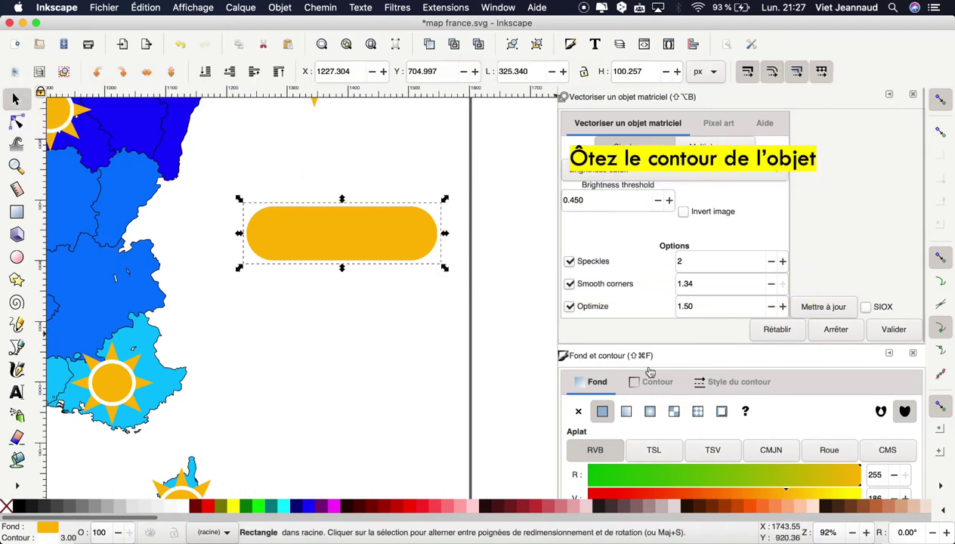
Step: Set the pill's stroke to No paint and its fill to the 20% grey swatch
{"action": "scroll", "coordinate": [700, 358], "scroll_direction": "down", "scroll_amount": 5}
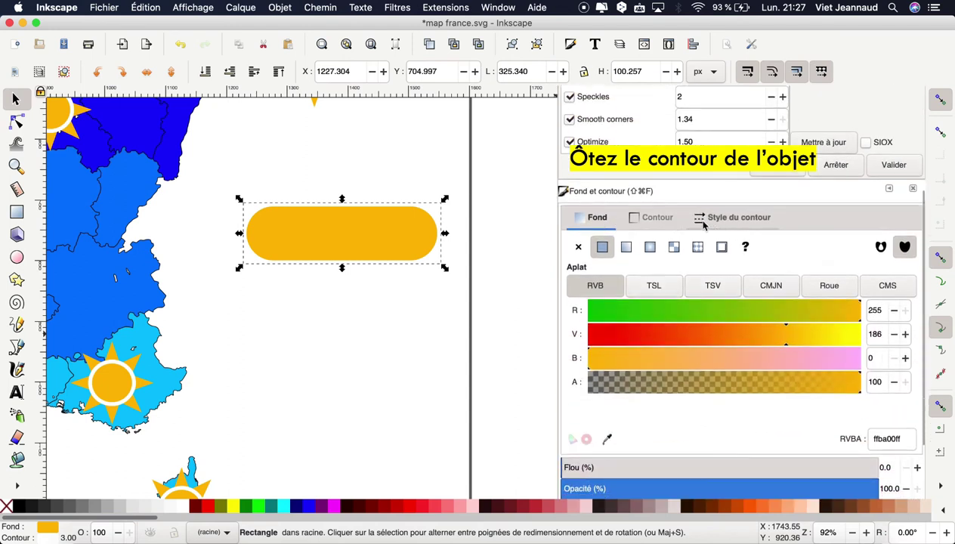
{"action": "left_click", "coordinate": [659, 221]}
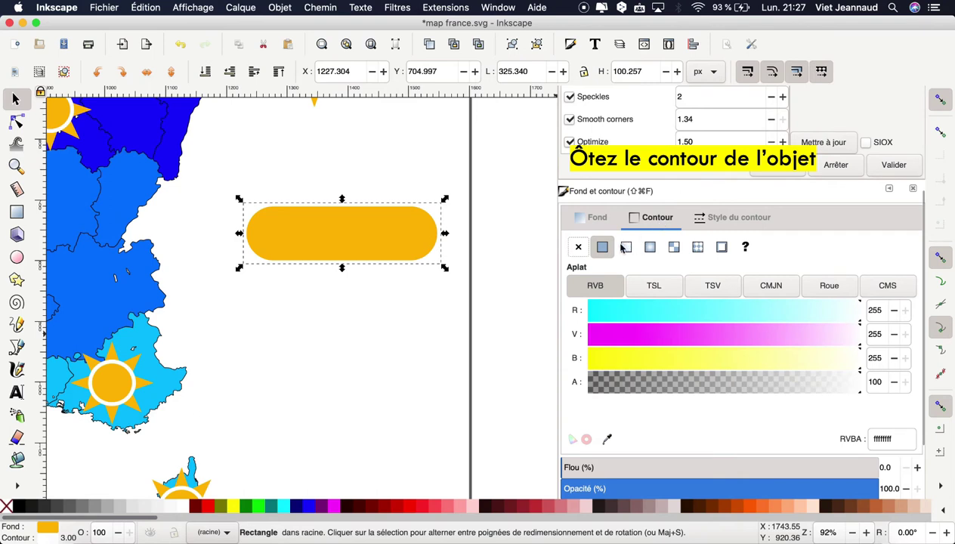
{"action": "left_click", "coordinate": [579, 248]}
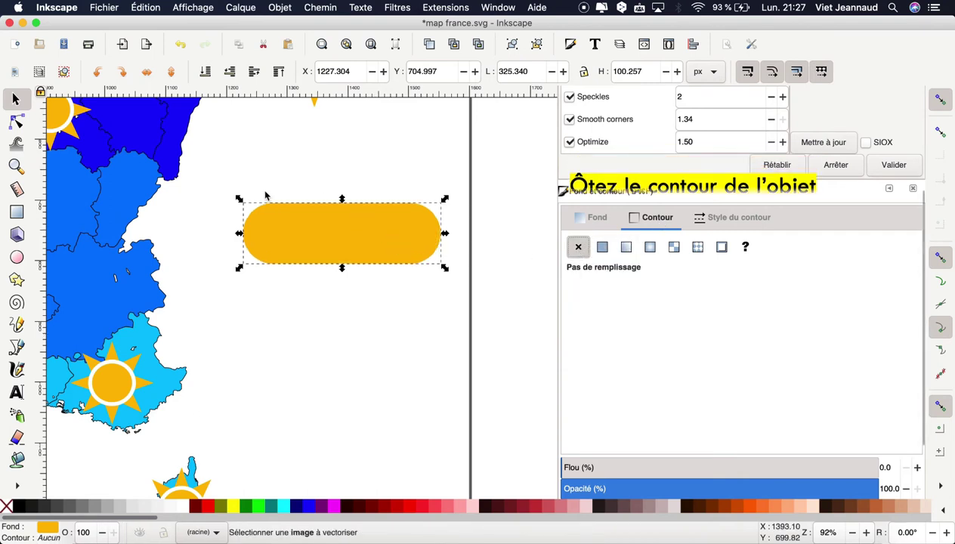
{"action": "left_click", "coordinate": [119, 507]}
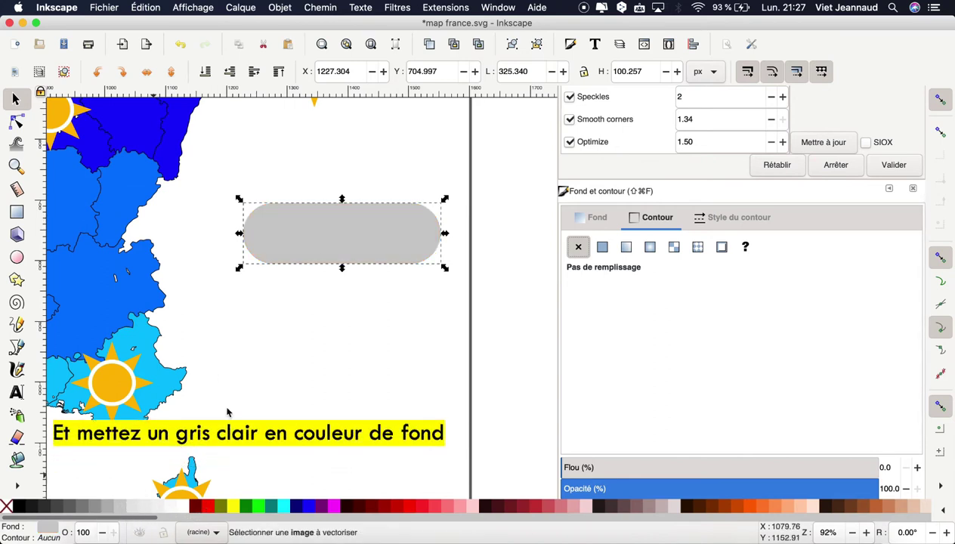
{"action": "left_click", "coordinate": [349, 333]}
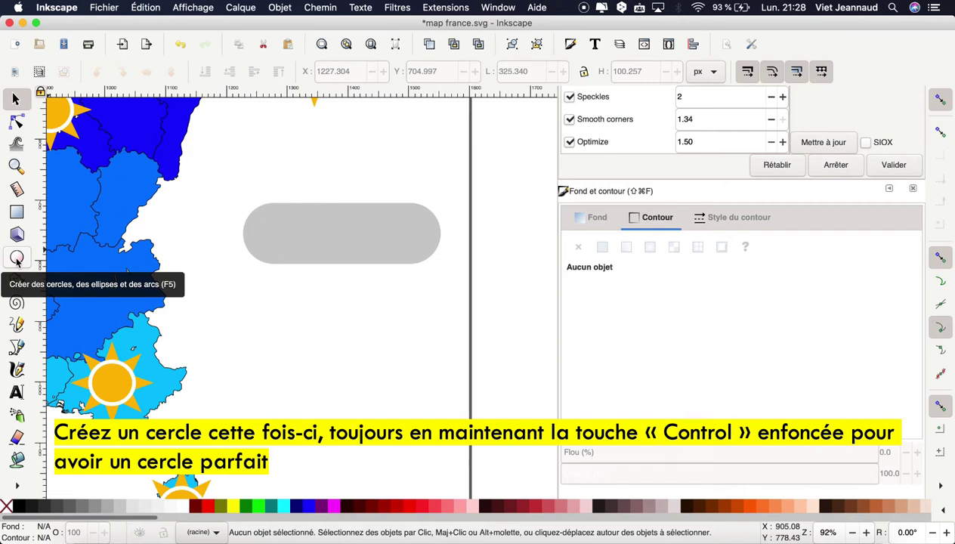
Step: Draw a 133.196 px grey circle under the pill's right end, then select both shapes
{"action": "left_click", "coordinate": [17, 259]}
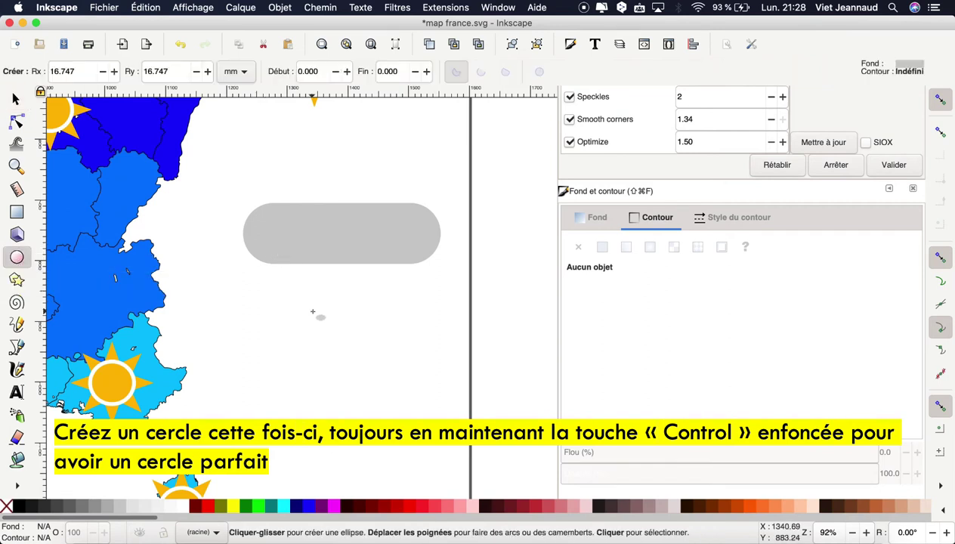
{"action": "left_click_drag", "start_coordinate": [312, 312], "coordinate": [365, 361]}
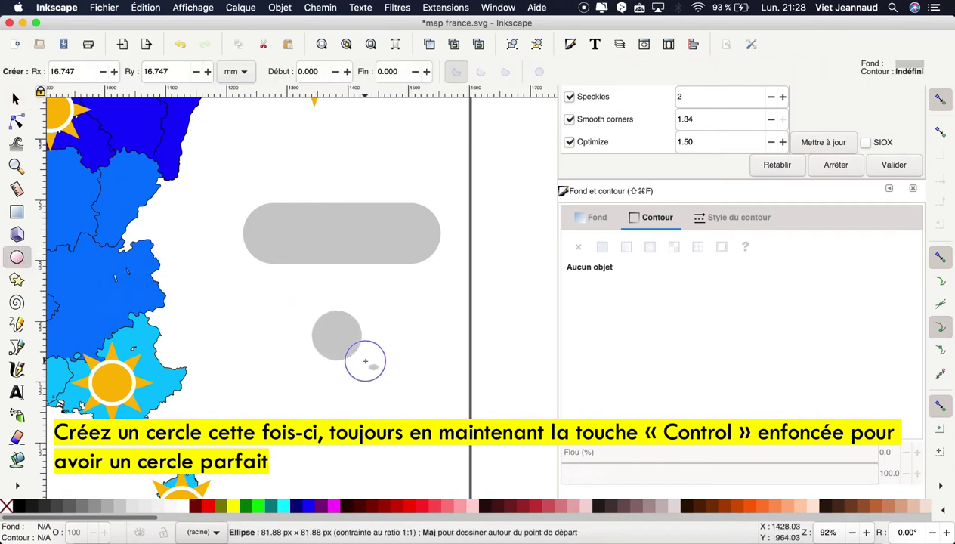
{"action": "left_click_drag", "start_coordinate": [365, 361], "coordinate": [392, 391]}
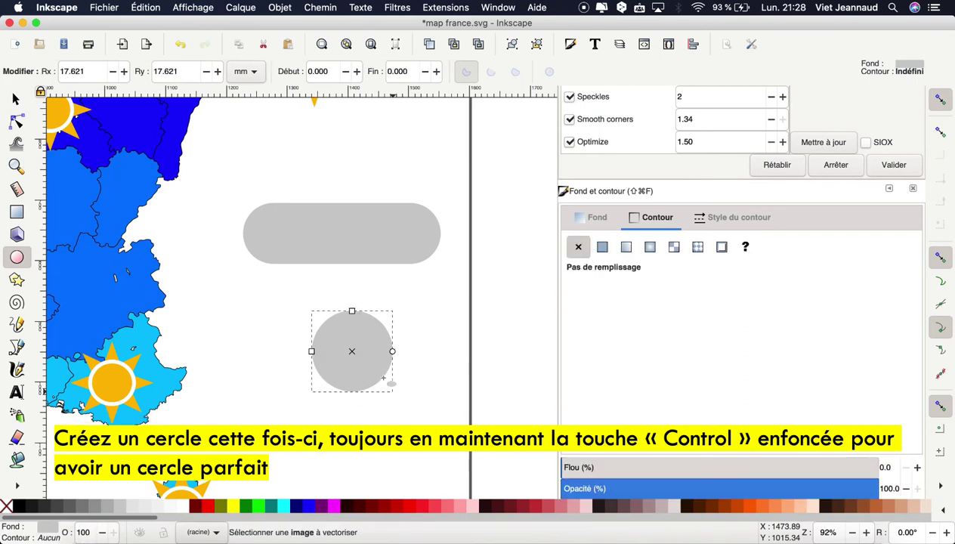
{"action": "left_click", "coordinate": [16, 99]}
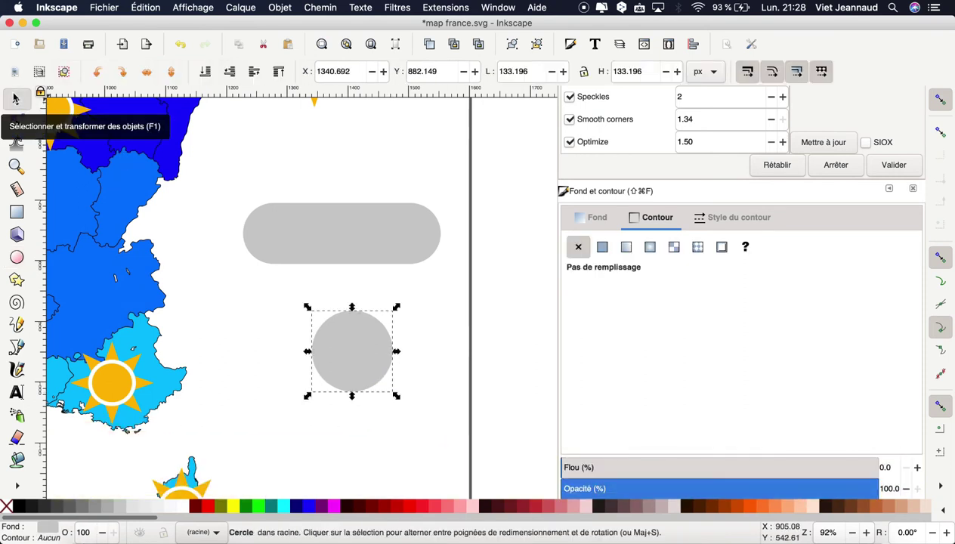
{"action": "mouse_move", "coordinate": [355, 346]}
{"action": "left_mouse_down"}
{"action": "mouse_move", "coordinate": [381, 257]}
{"action": "mouse_move", "coordinate": [372, 334]}
{"action": "left_mouse_up"}
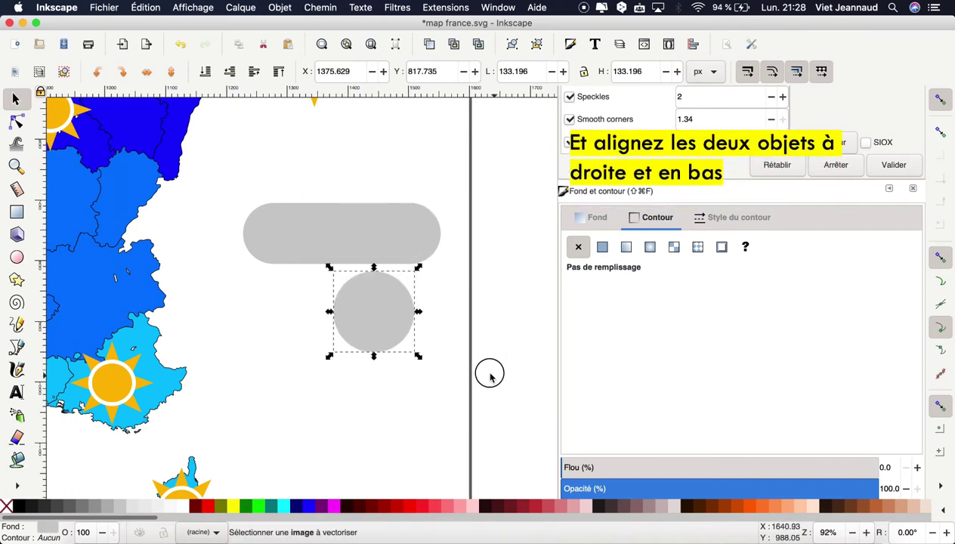
{"action": "left_click_drag", "start_coordinate": [490, 373], "coordinate": [216, 161]}
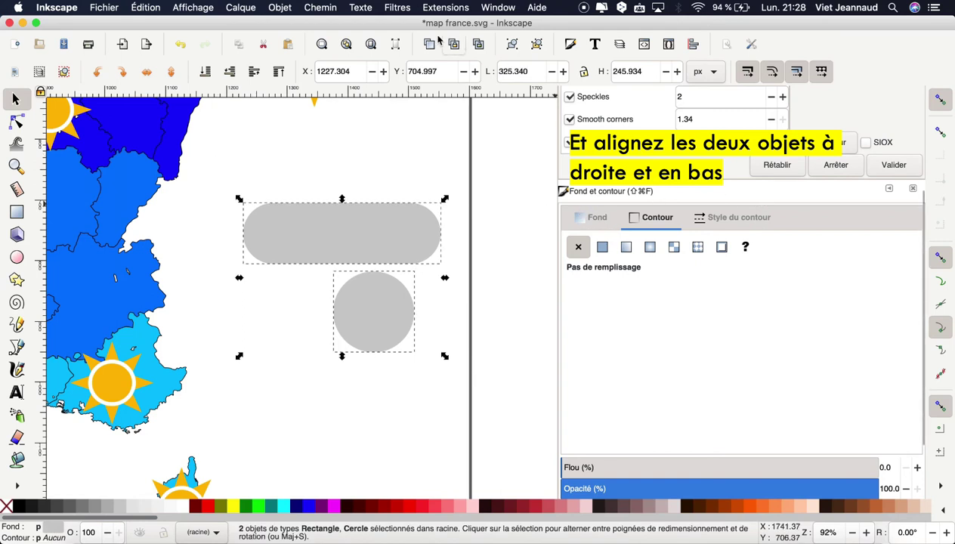
Step: Align the circle to the pill's right sides and bottom edges using Aligner et distribuer
{"action": "left_click", "coordinate": [279, 7]}
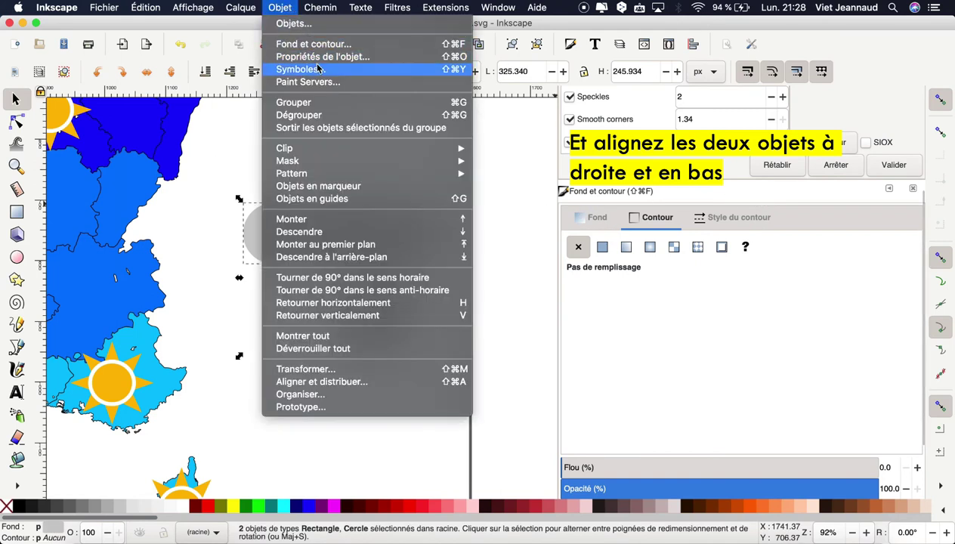
{"action": "left_click", "coordinate": [377, 383]}
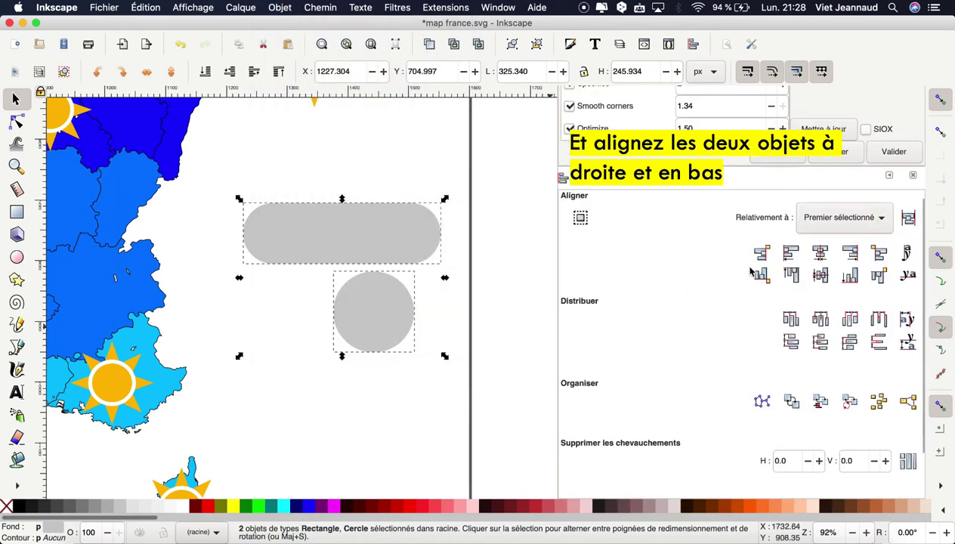
{"action": "left_click", "coordinate": [852, 255]}
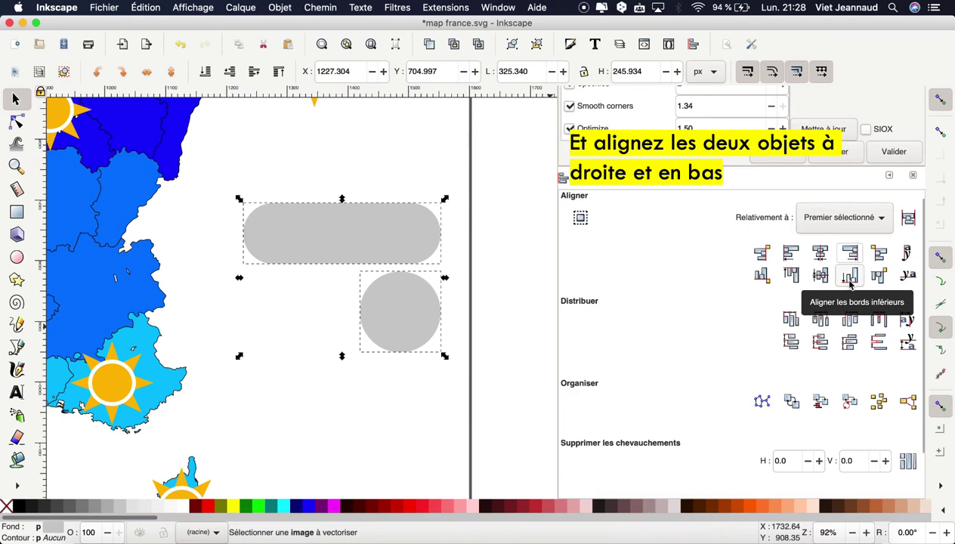
{"action": "left_click", "coordinate": [850, 276]}
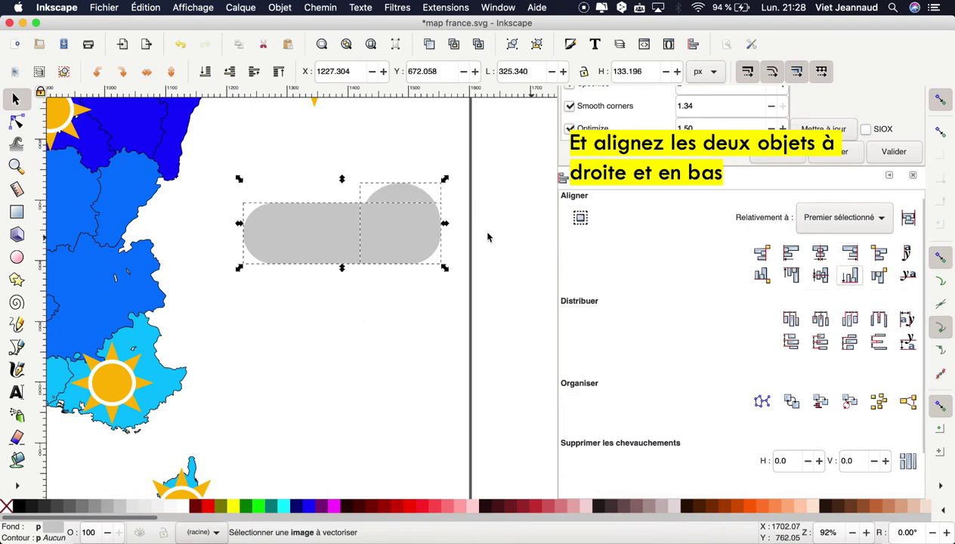
{"action": "left_click", "coordinate": [528, 288]}
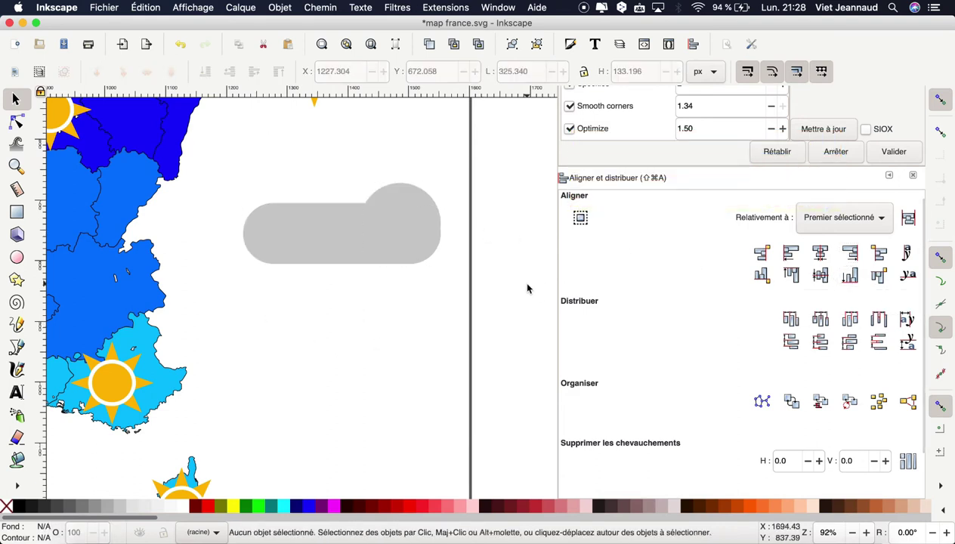
Step: Copy and paste the circle, enlarge it to about 204 px, and place it on the pill
{"action": "left_click", "coordinate": [403, 197]}
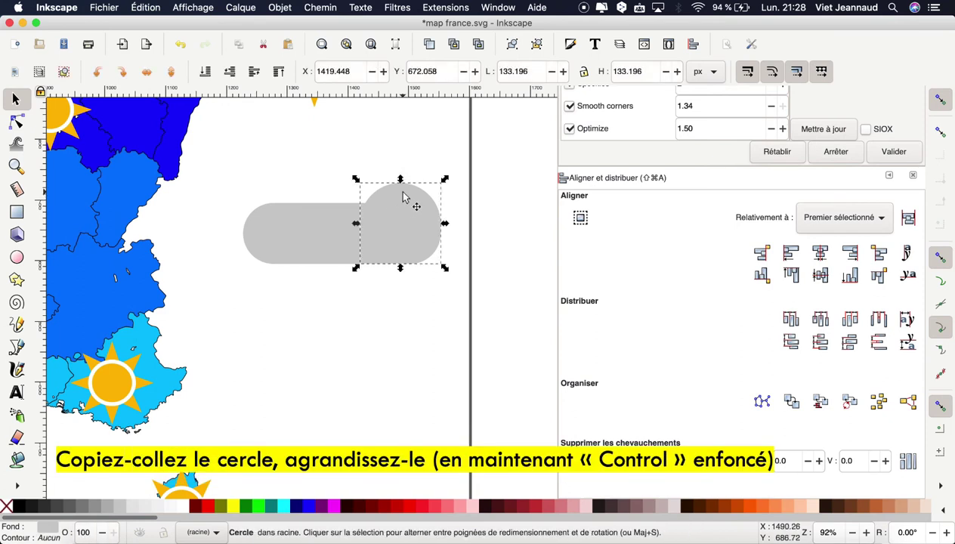
{"action": "key", "text": "alt"}
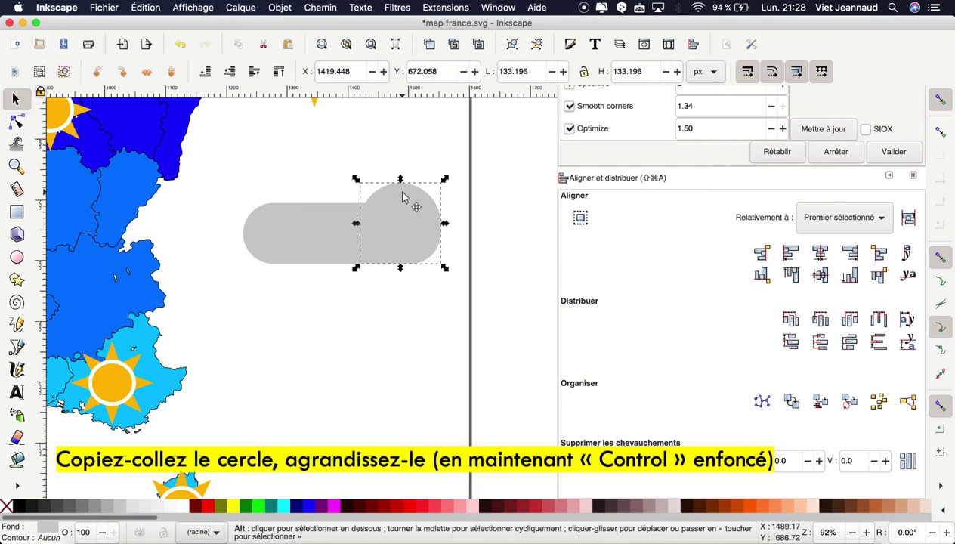
{"action": "left_click", "coordinate": [403, 197], "text": "ctrl"}
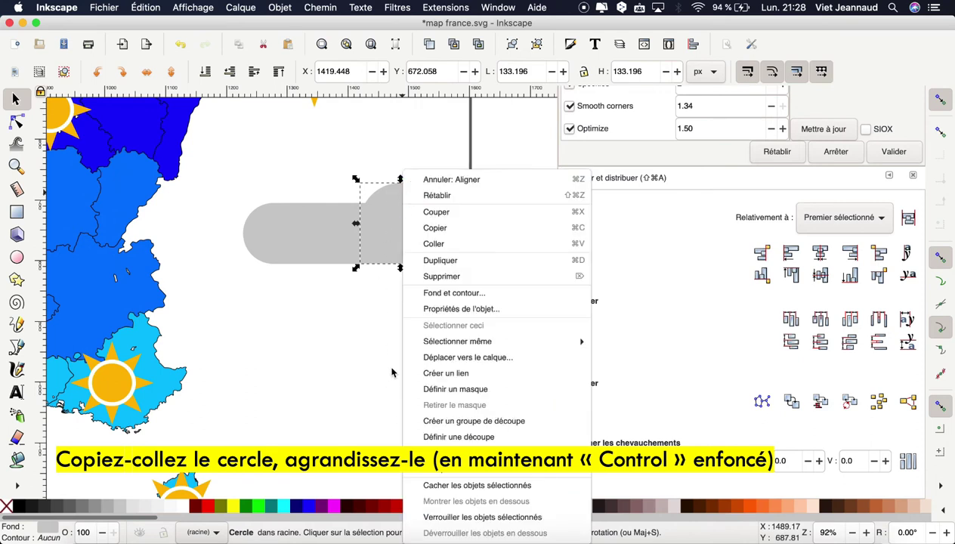
{"action": "left_click", "coordinate": [452, 228]}
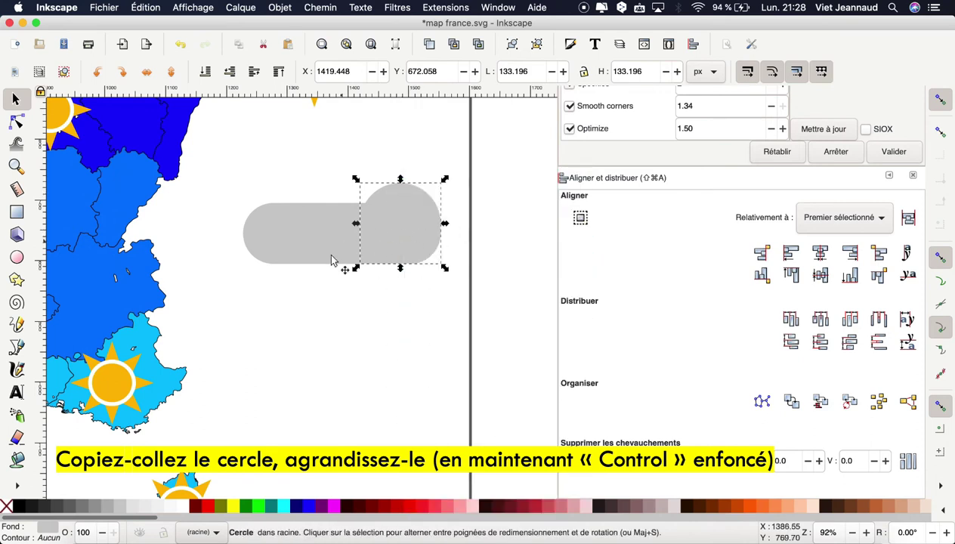
{"action": "left_click", "coordinate": [304, 331], "text": "ctrl"}
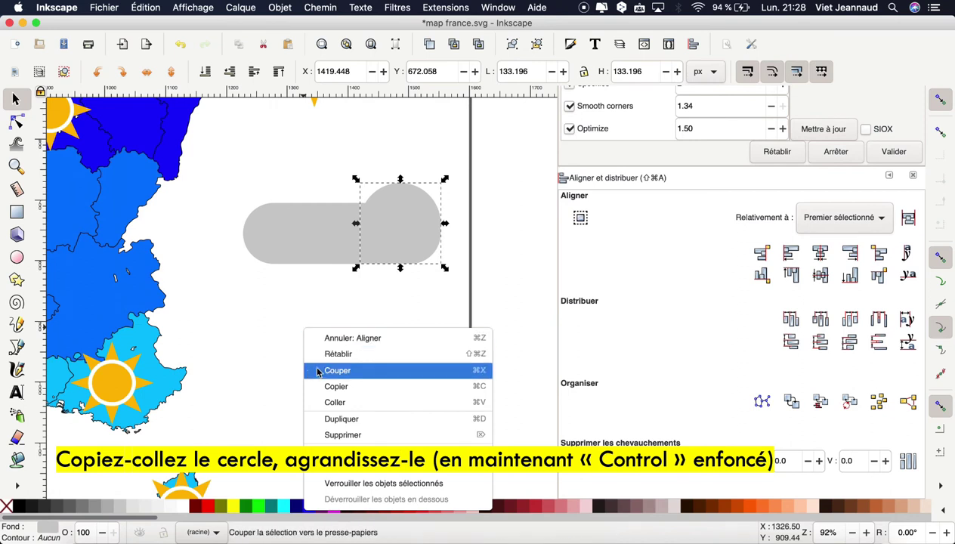
{"action": "left_click", "coordinate": [353, 404]}
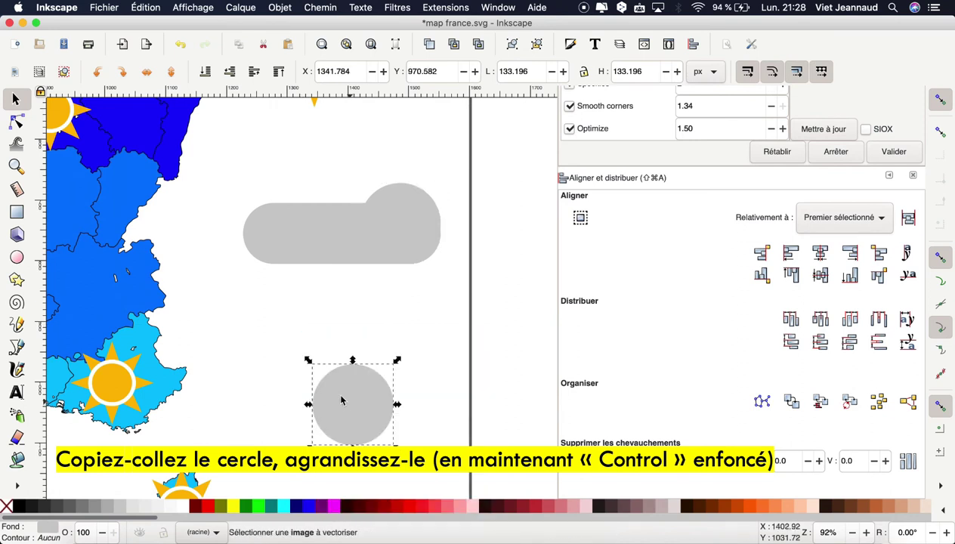
{"action": "left_click_drag", "start_coordinate": [306, 361], "coordinate": [259, 319]}
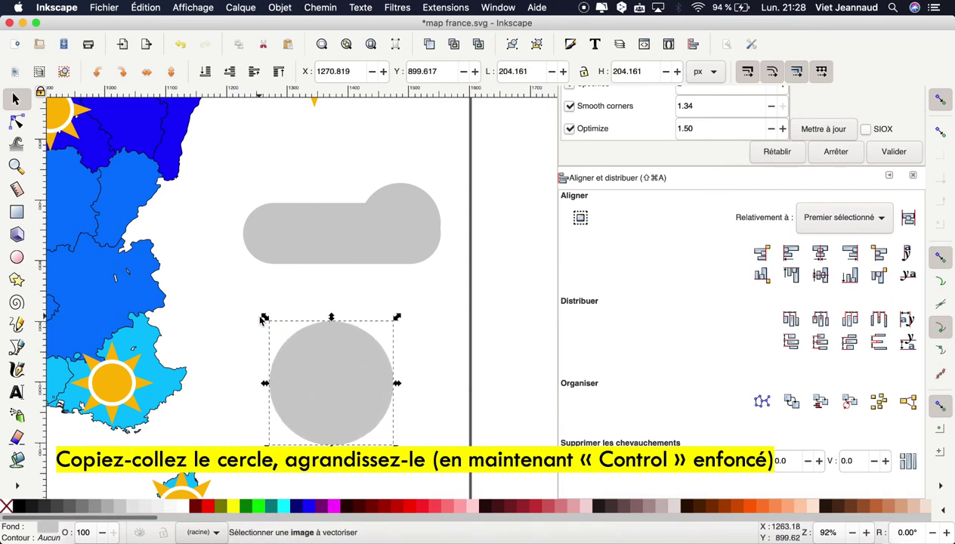
{"action": "left_click_drag", "start_coordinate": [326, 385], "coordinate": [326, 198]}
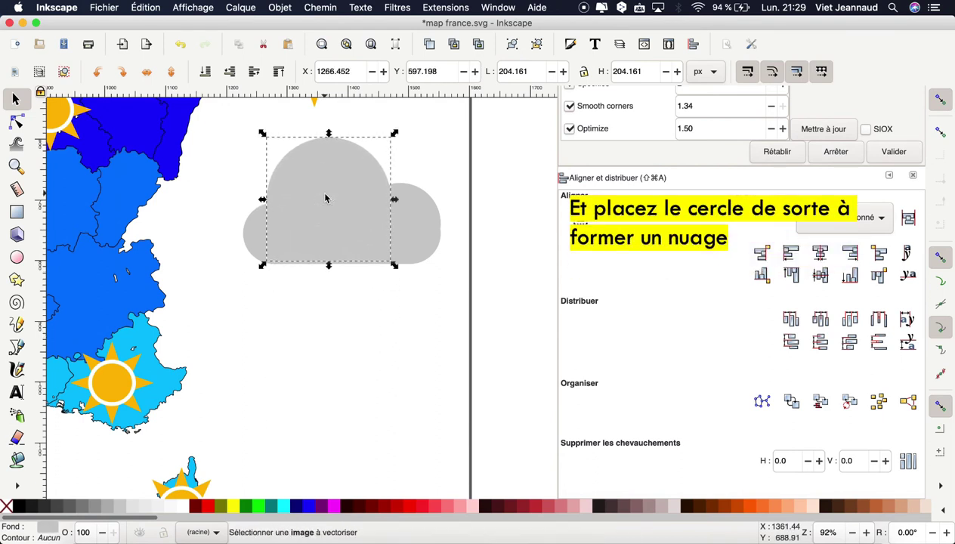
{"action": "left_click", "coordinate": [438, 296]}
Step: Group the pill and both circles into one 325.340 × 208.056 px cloud object
{"action": "scroll", "coordinate": [431, 309], "scroll_direction": "down", "scroll_amount": 1}
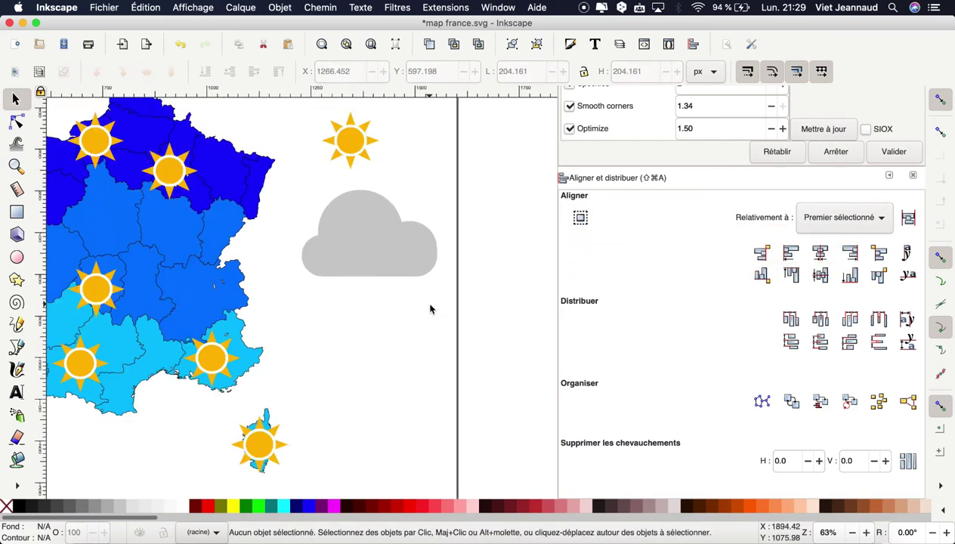
{"action": "scroll", "coordinate": [432, 308], "scroll_direction": "down", "scroll_amount": 1}
{"action": "scroll", "coordinate": [432, 308], "scroll_direction": "down", "scroll_amount": 1}
{"action": "scroll", "coordinate": [434, 308], "scroll_direction": "down", "scroll_amount": 1}
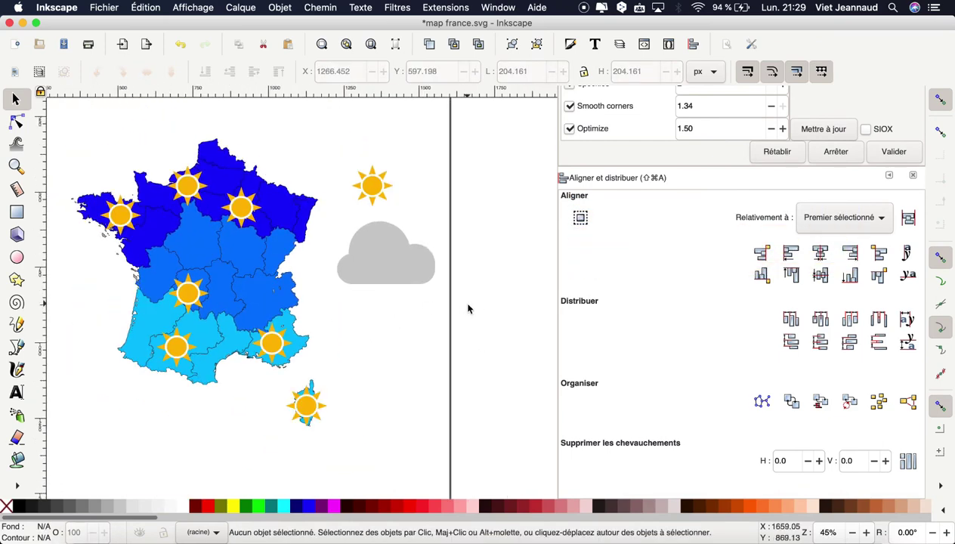
{"action": "left_click_drag", "start_coordinate": [463, 302], "coordinate": [329, 217]}
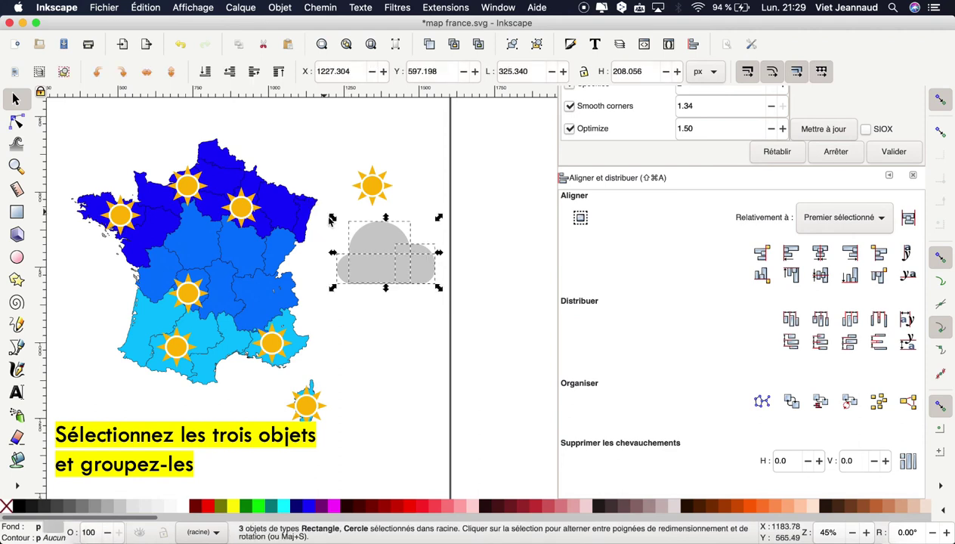
{"action": "right_click", "coordinate": [365, 247]}
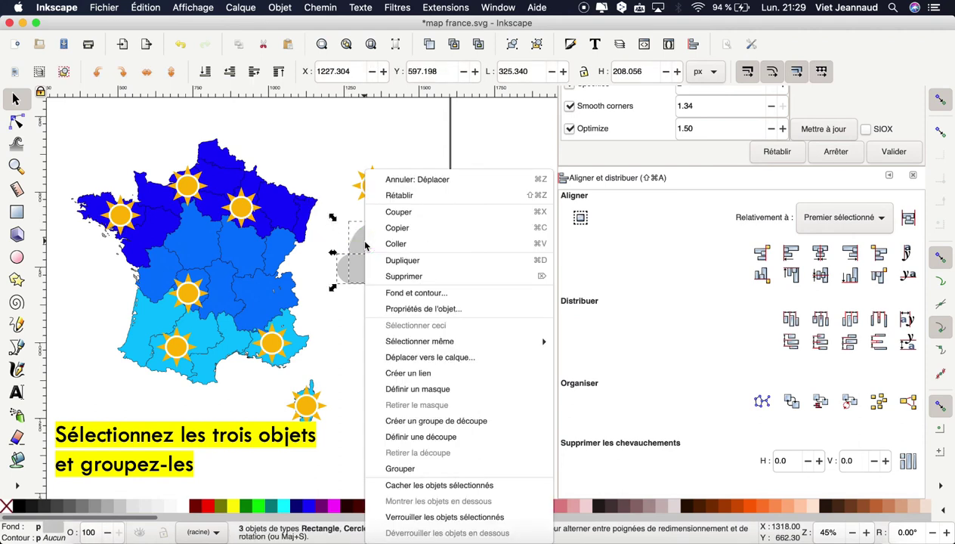
{"action": "left_click", "coordinate": [398, 467]}
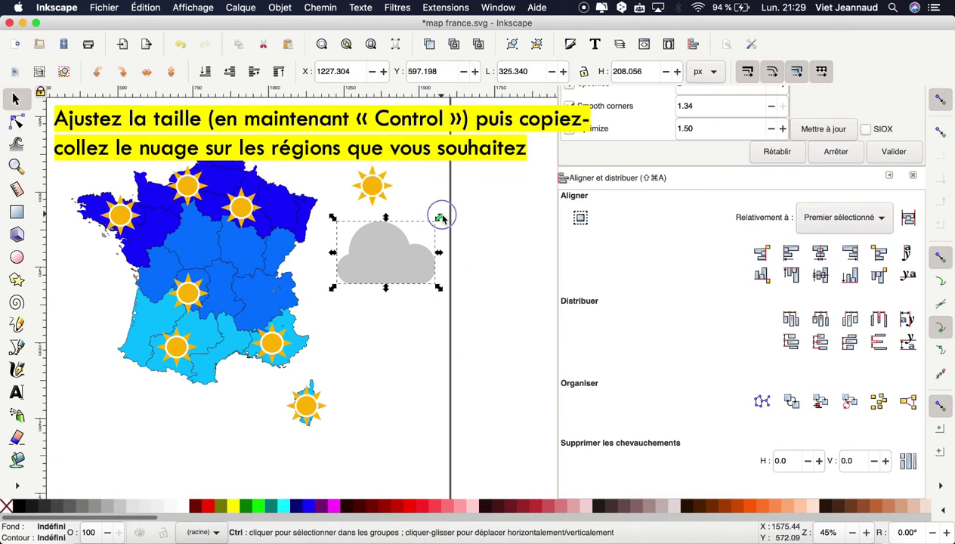
Step: Shrink the cloud group to about 47% (139.542 × 89.238 px) and copy it
{"action": "mouse_move", "coordinate": [440, 218]}
{"action": "left_mouse_down"}
{"action": "mouse_move", "coordinate": [399, 255]}
{"action": "mouse_move", "coordinate": [380, 242]}
{"action": "left_mouse_up"}
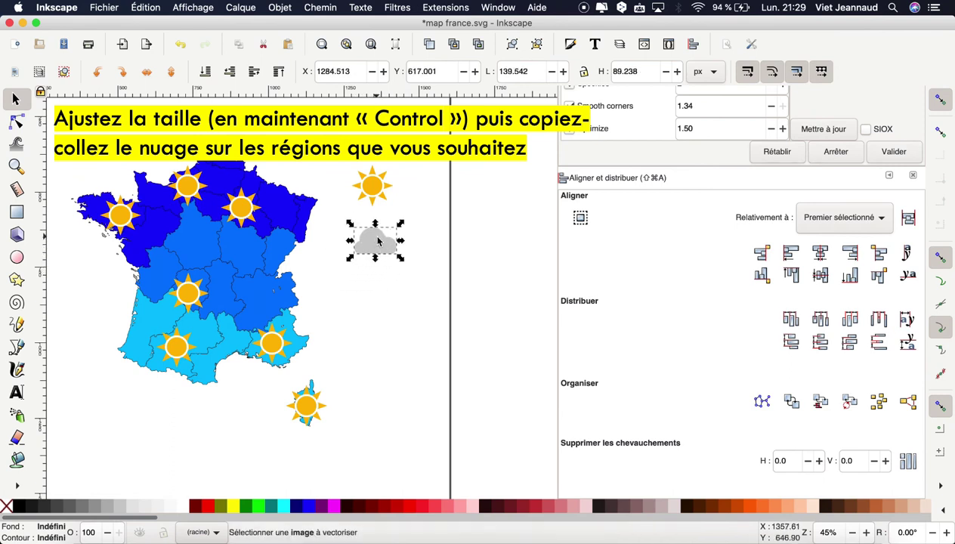
{"action": "right_click", "coordinate": [368, 242]}
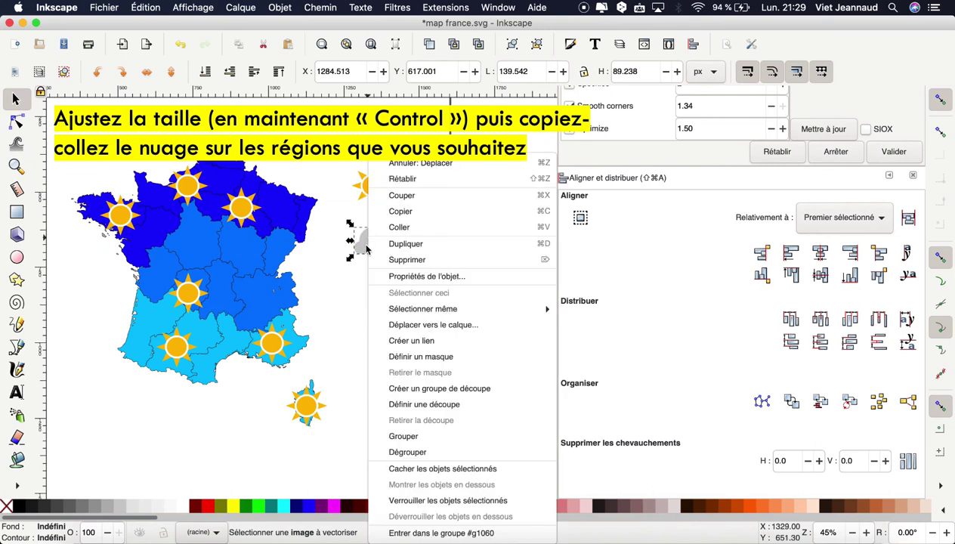
{"action": "left_click", "coordinate": [410, 215]}
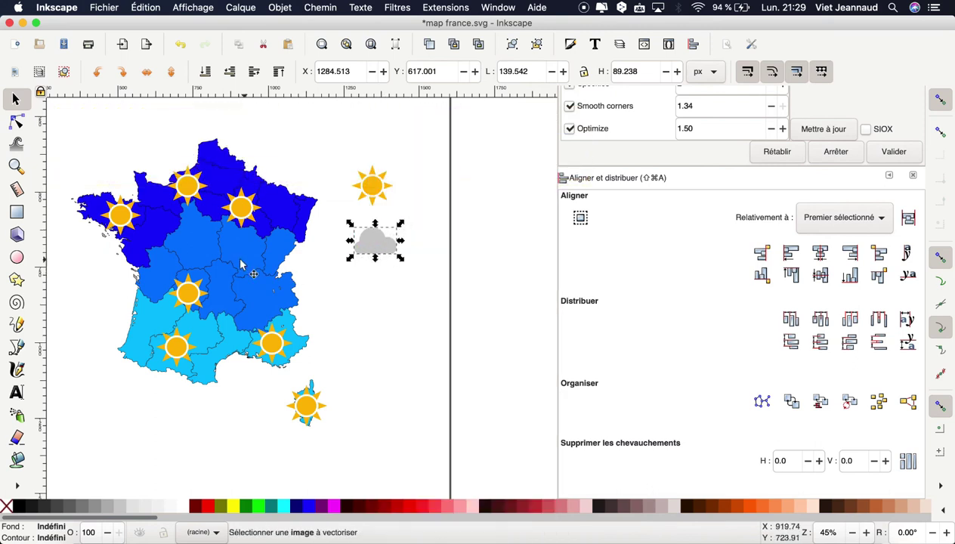
Step: Paste four cloud copies onto the map's centre, north, east and south-east regions
{"action": "key", "text": "alt"}
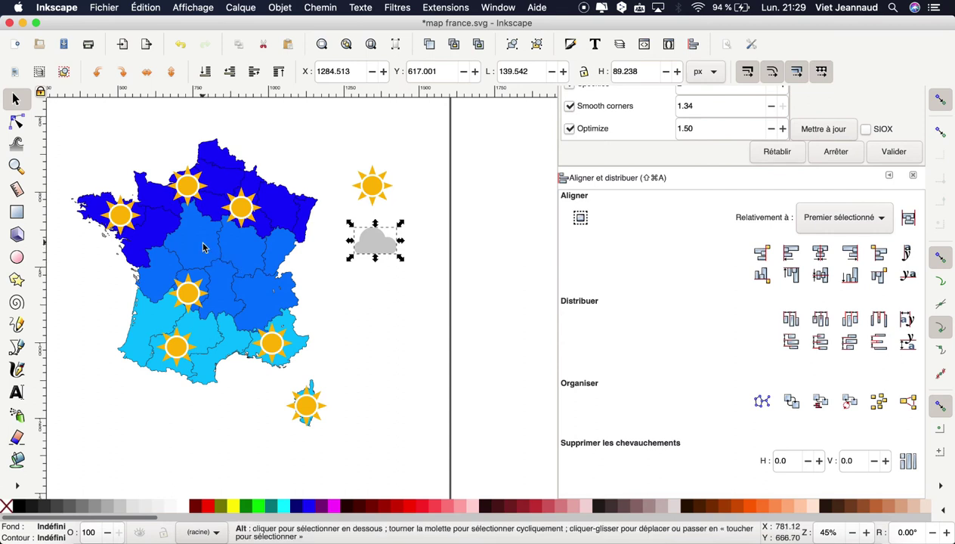
{"action": "key", "text": "ctrl+v"}
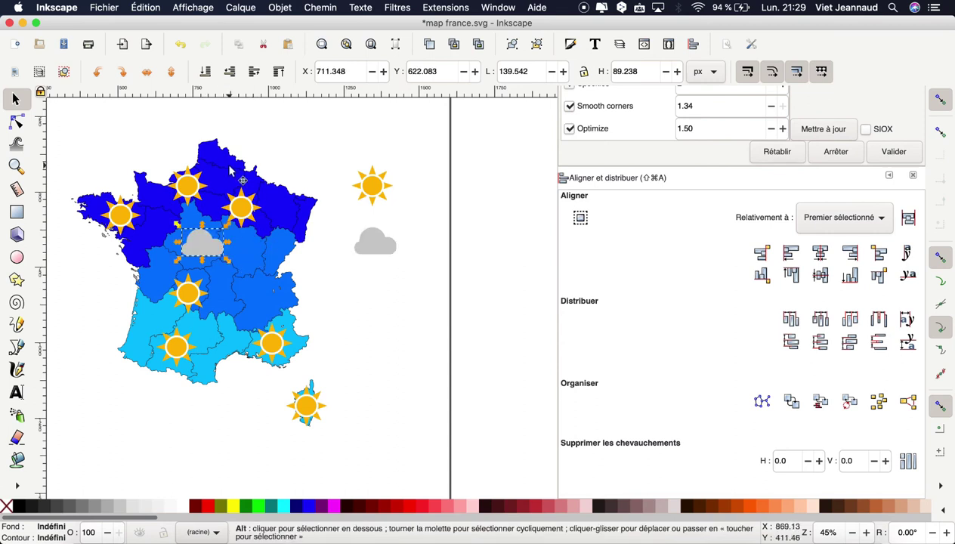
{"action": "key", "text": "ctrl+v"}
{"action": "key", "text": "ctrl+v"}
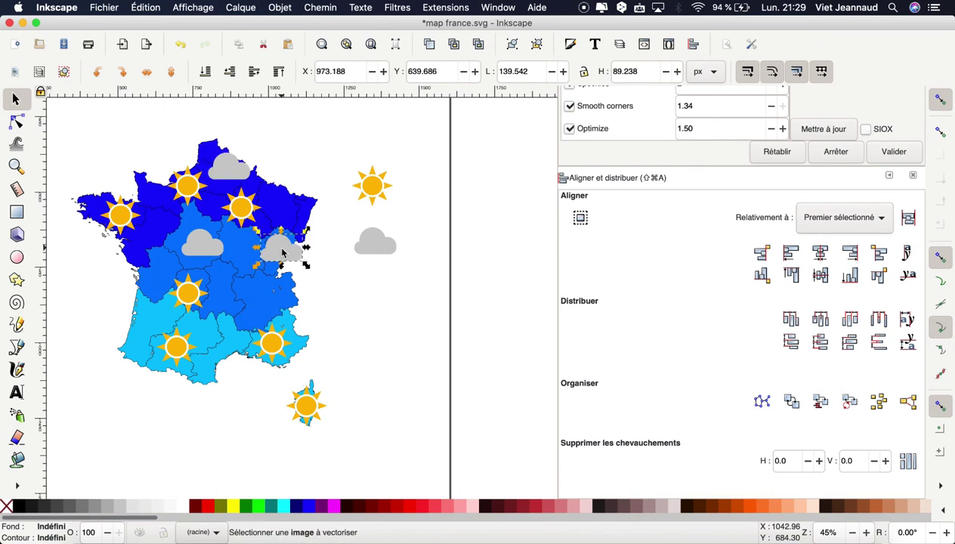
{"action": "key", "text": "ctrl+v"}
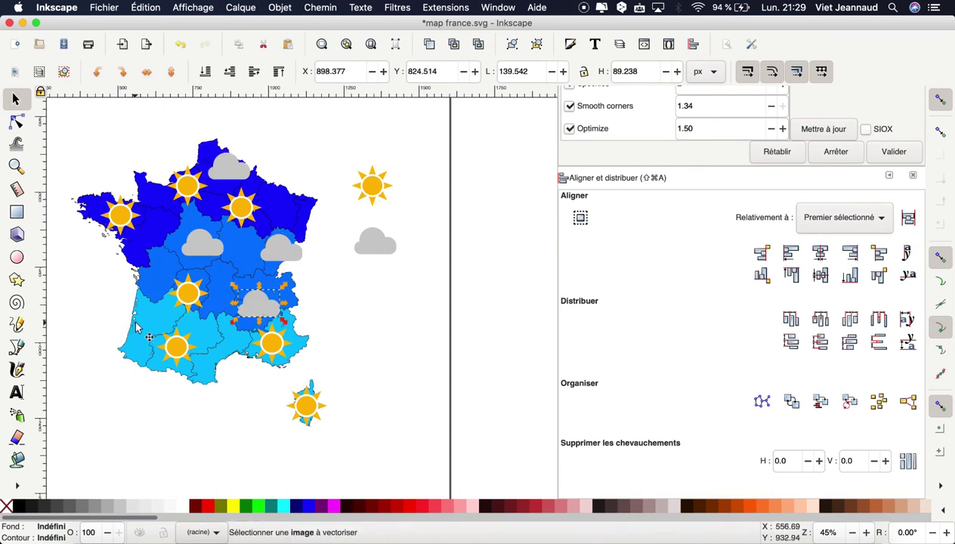
{"action": "key", "text": "ctrl+v"}
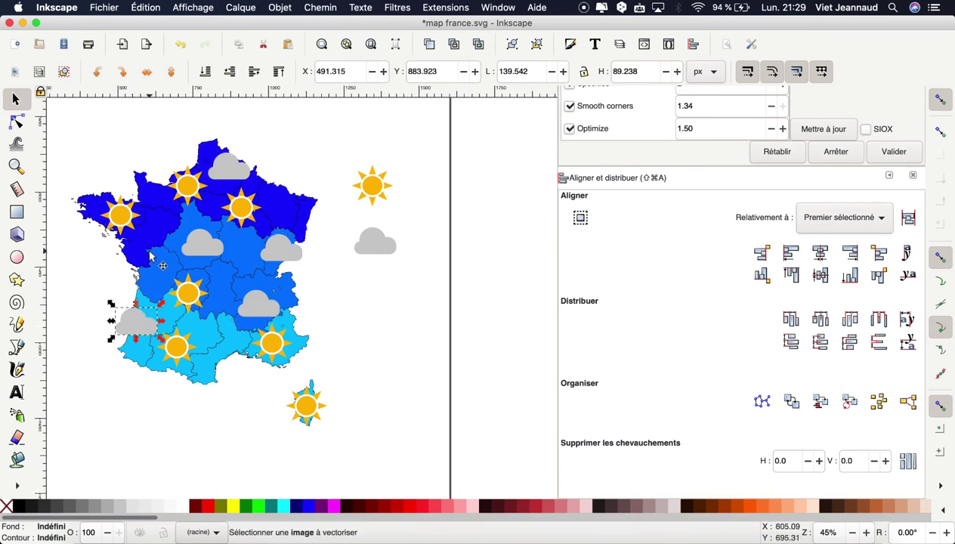